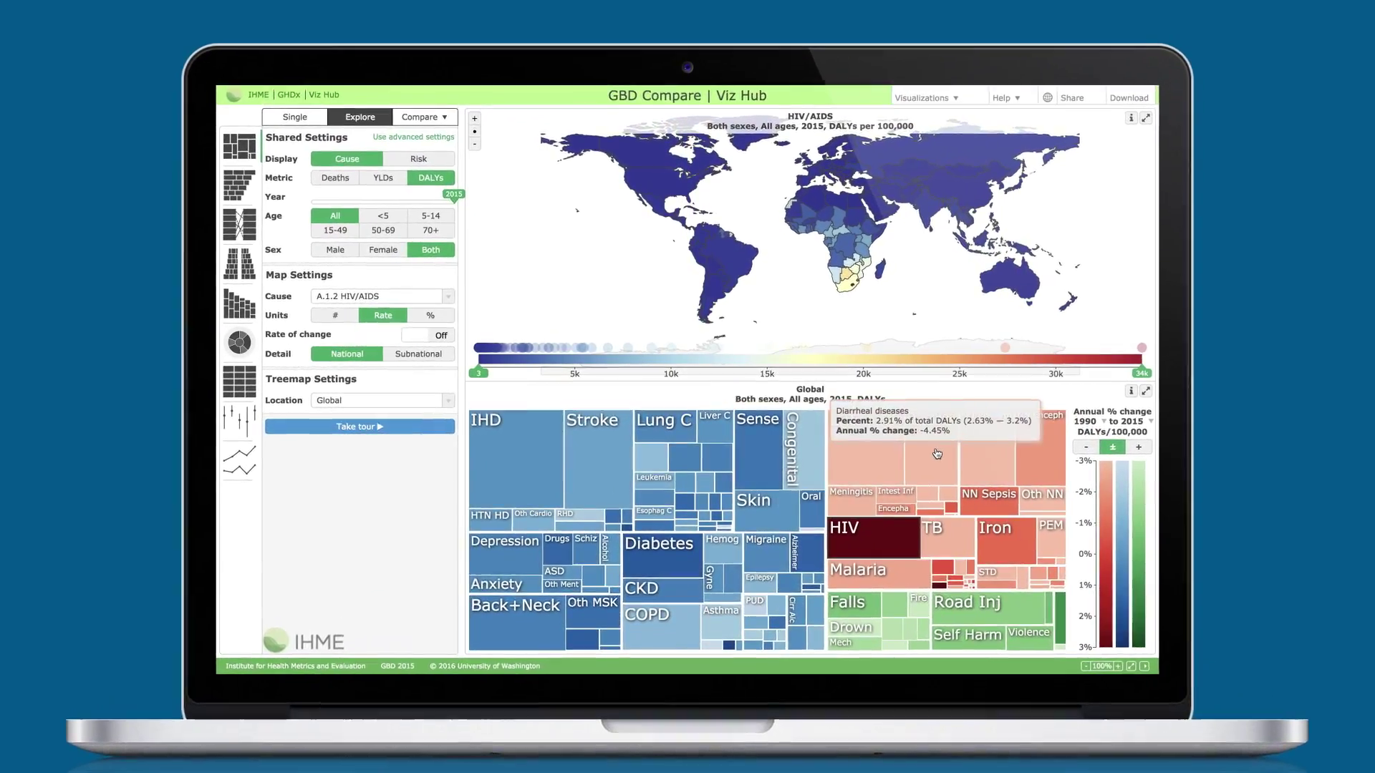
# Step: Map diarrheal disease and stroke burden, then show Brazil's cause breakdown for all causes
pyautogui.click(916, 430)
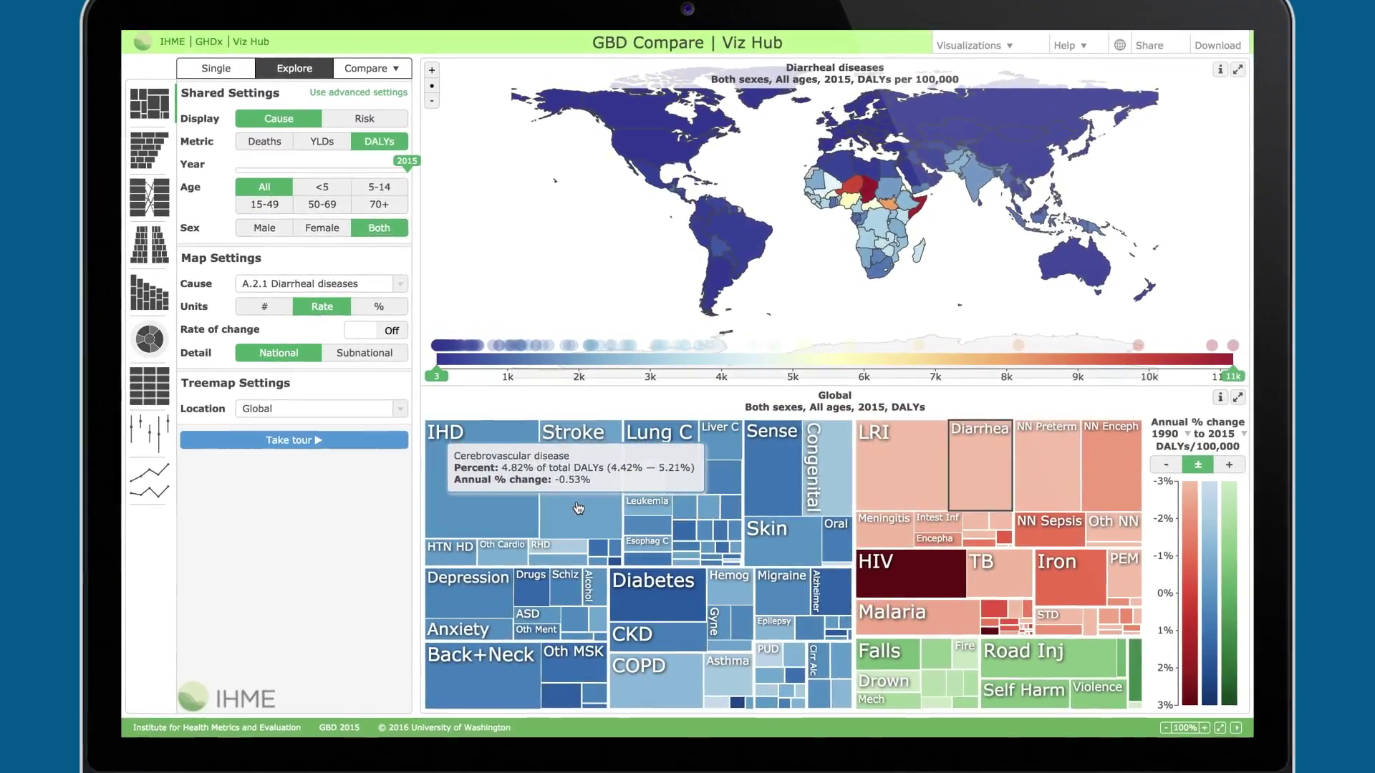
pyautogui.click(580, 472)
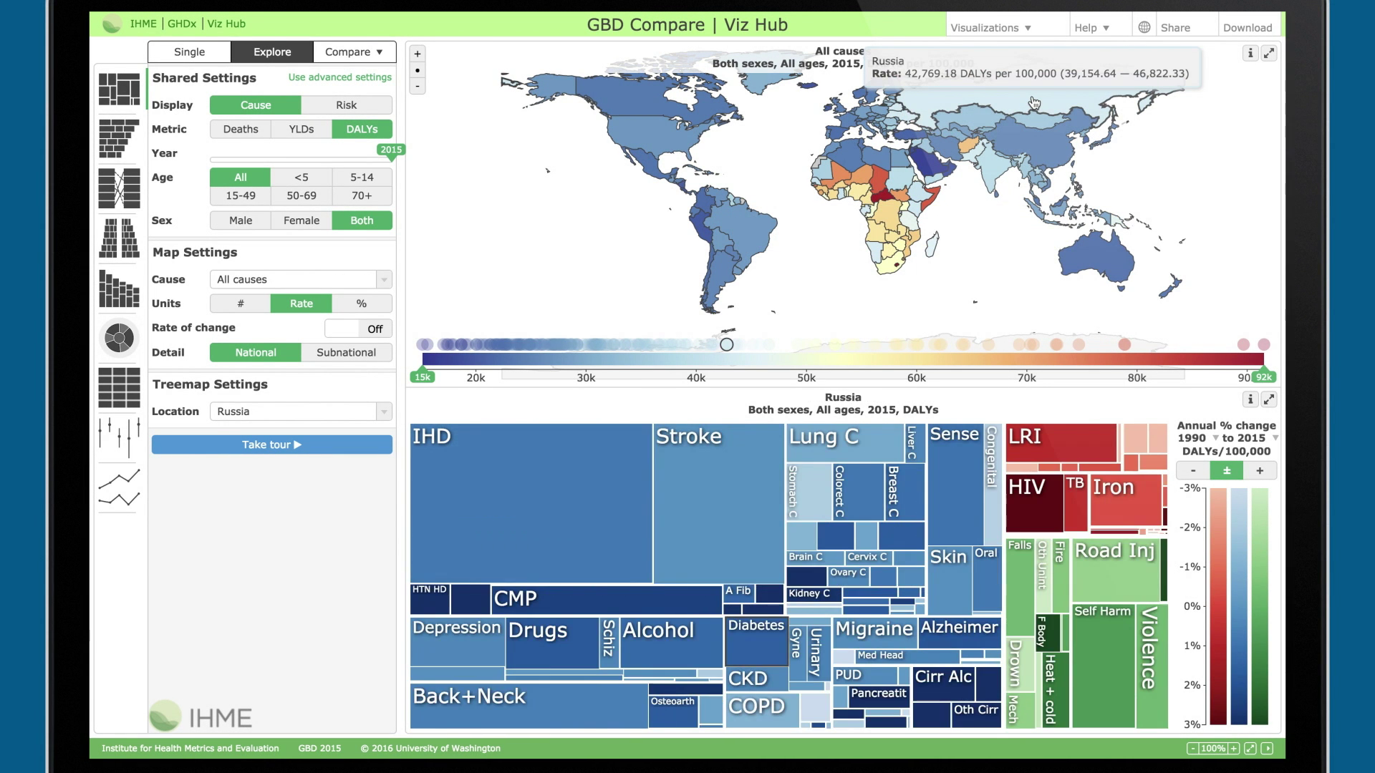
pyautogui.click(764, 234)
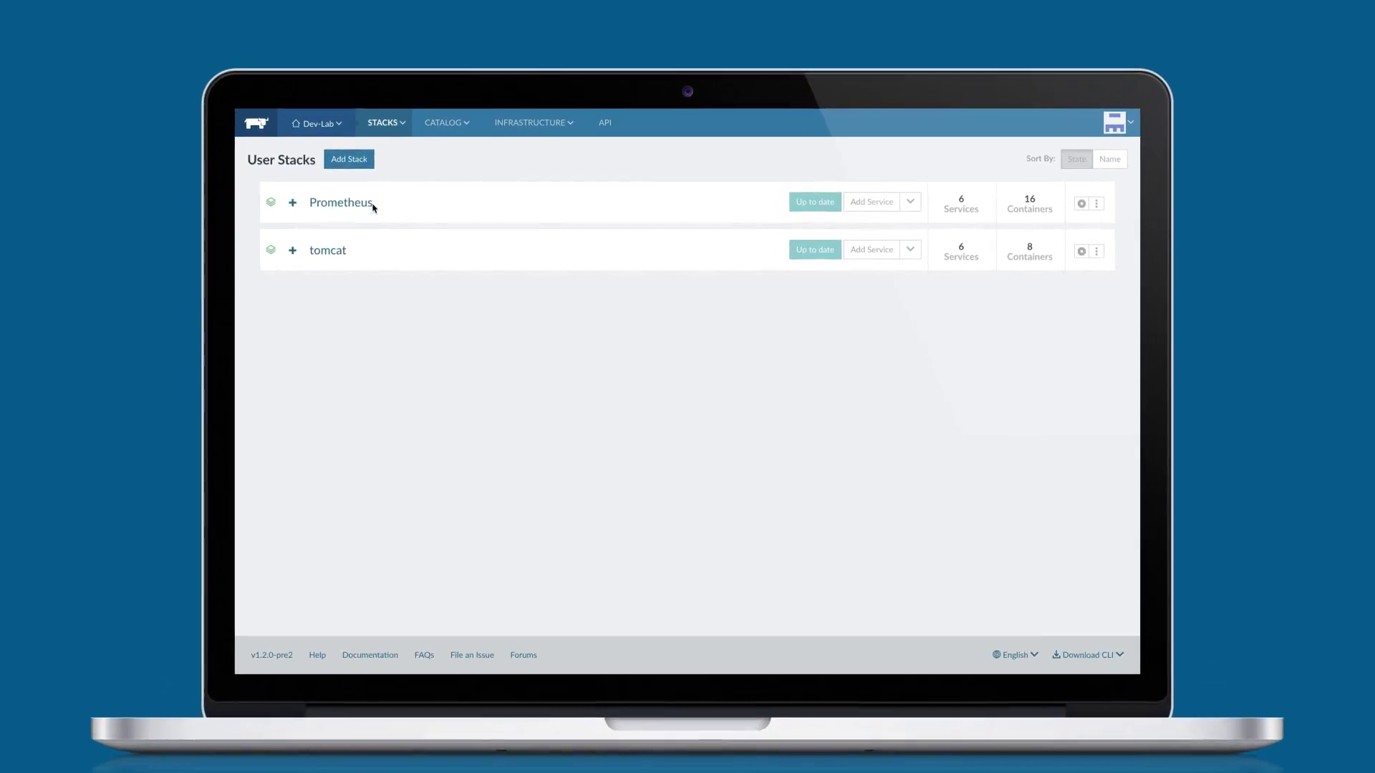
# Step: Show the Prometheus stack's details, its services connection graph and its compose files
pyautogui.click(379, 204)
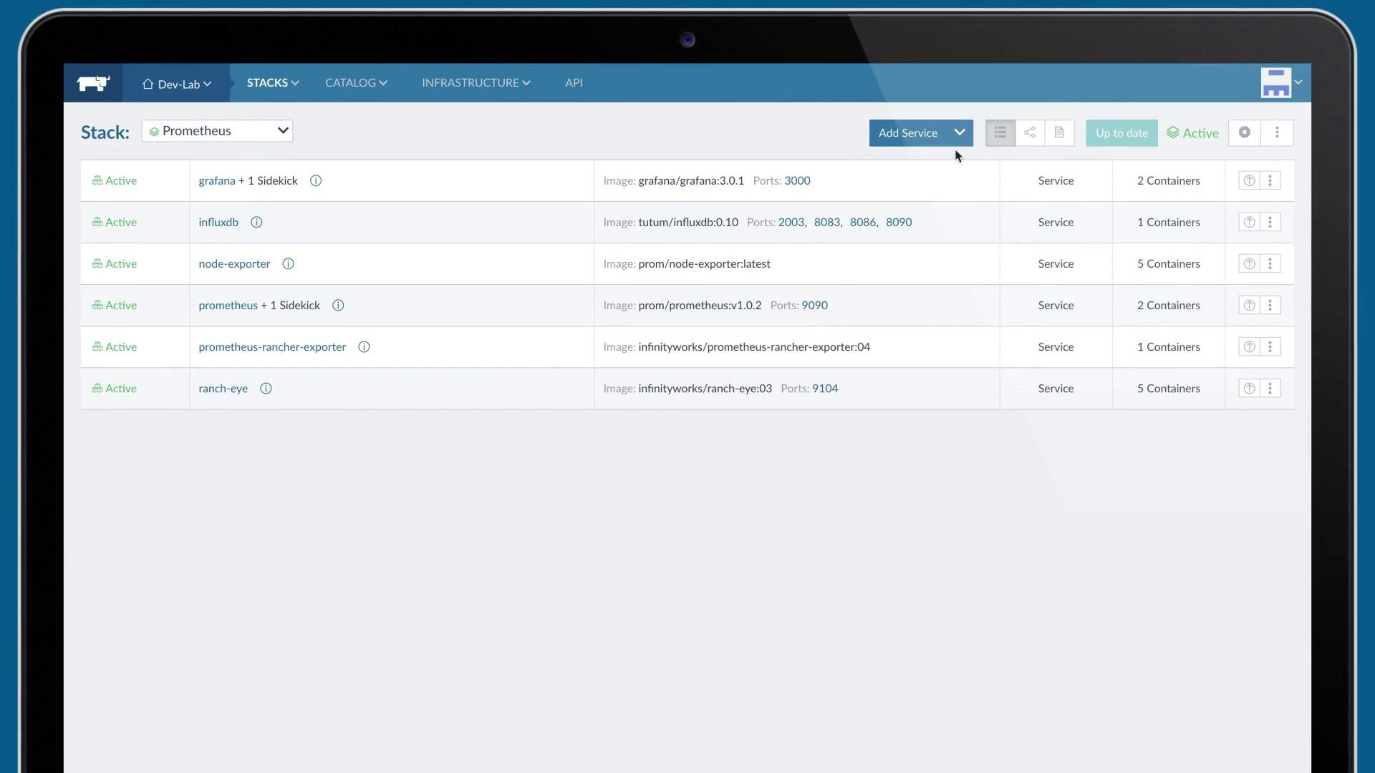
pyautogui.click(1031, 133)
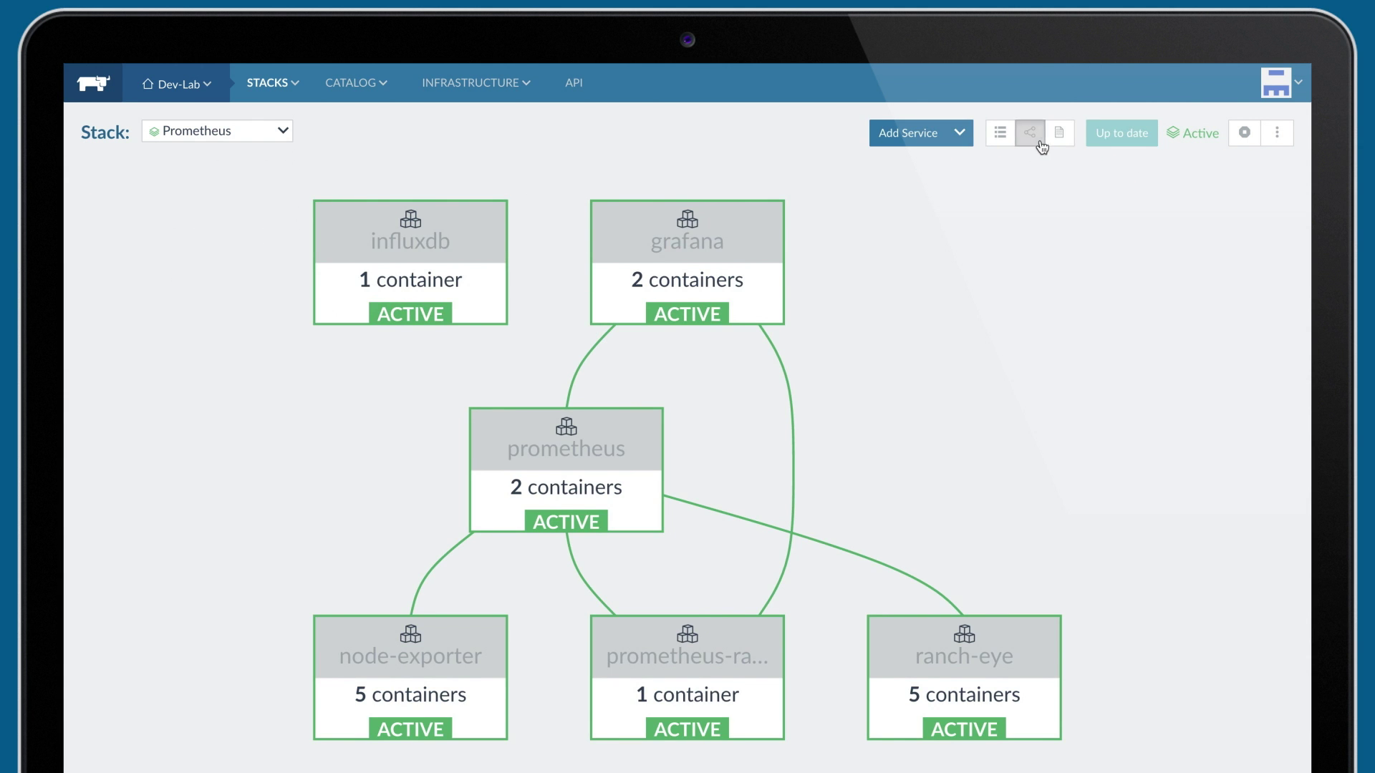
pyautogui.click(1059, 134)
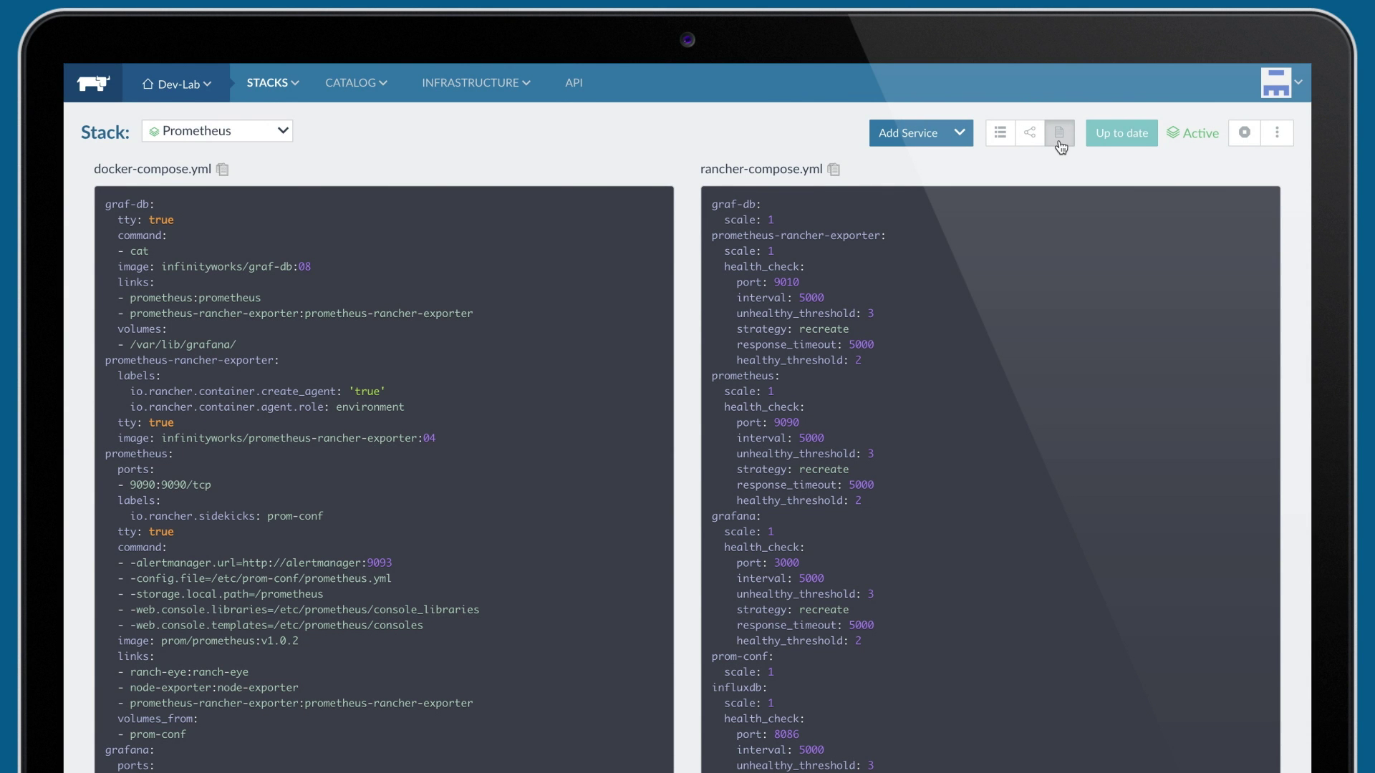
# Step: Visit the Infrastructure Hosts view, then the Containers list
pyautogui.click(476, 83)
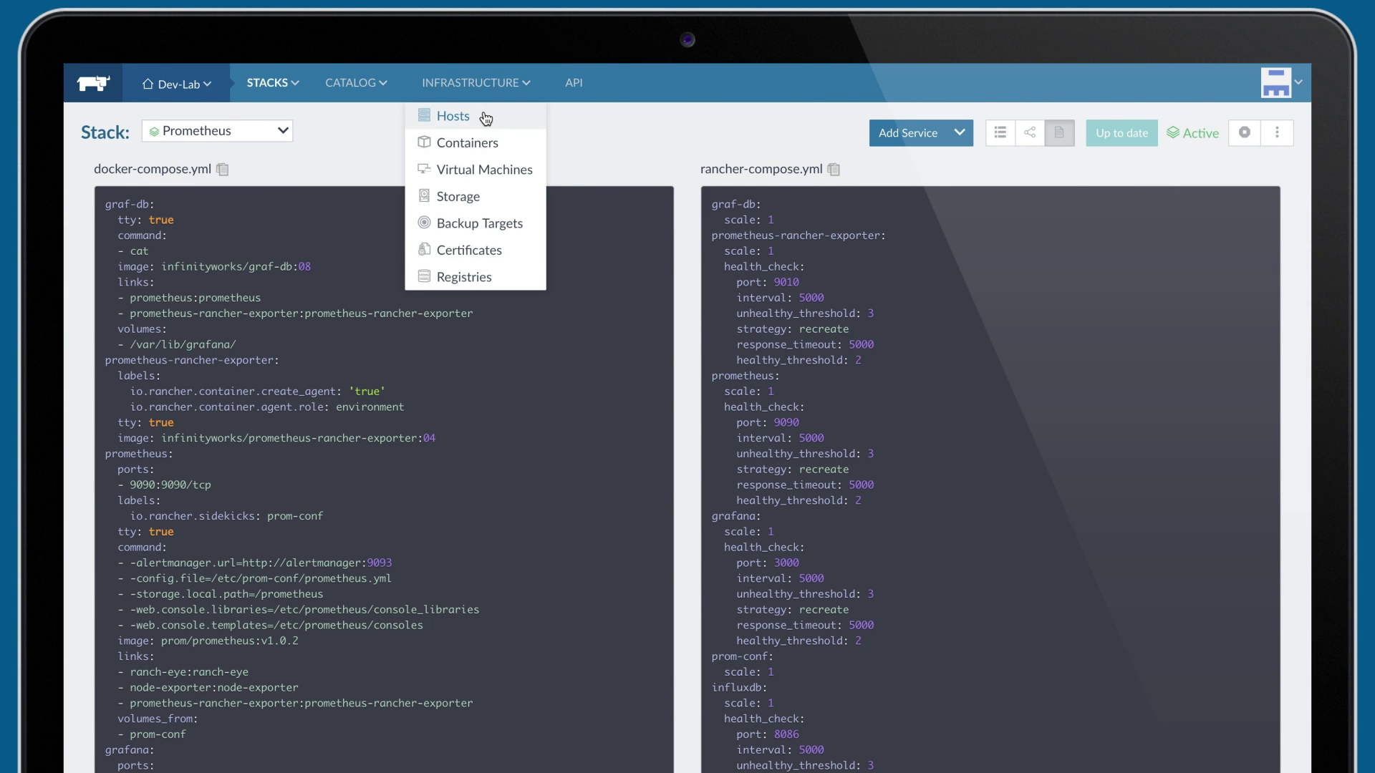
pyautogui.click(451, 113)
pyautogui.click(476, 83)
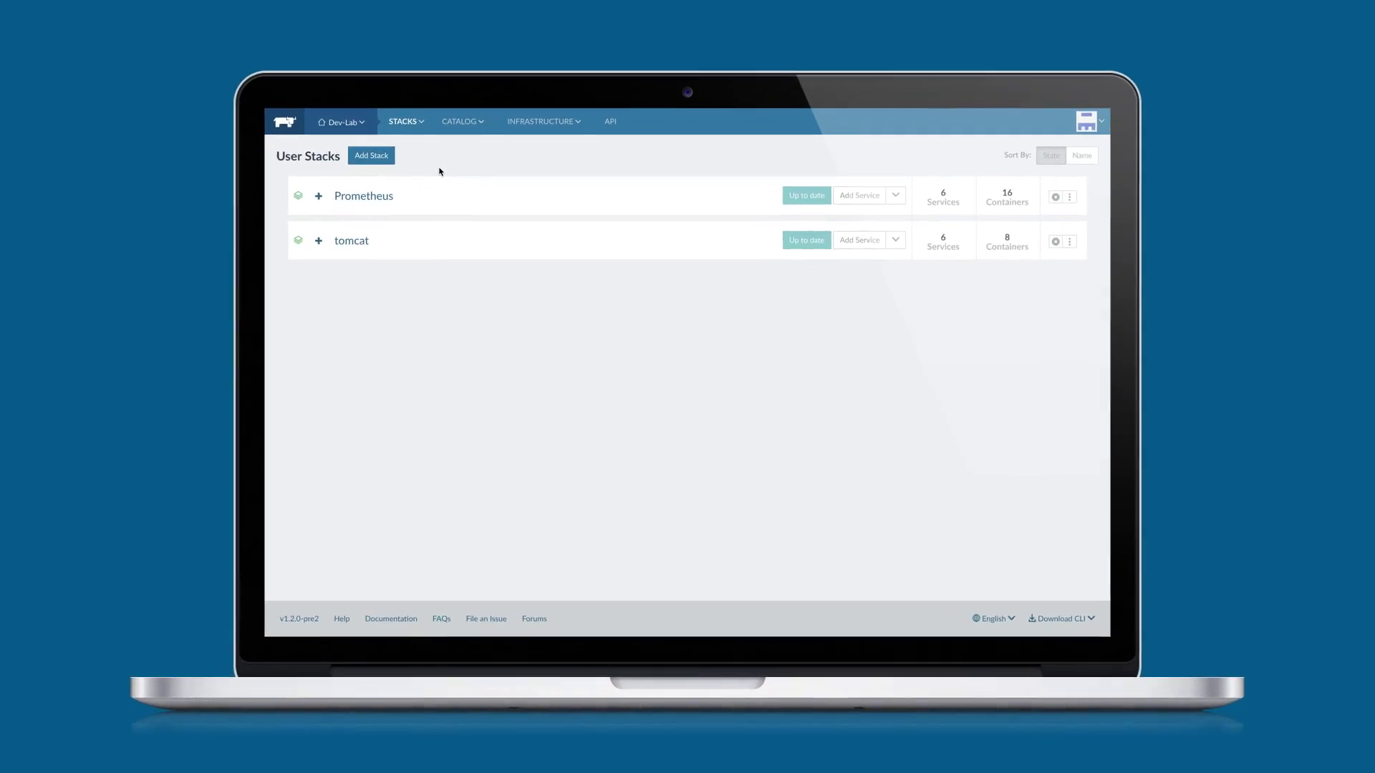
# Step: Expand the Dev-Lab environment dropdown to reveal Dev-Lab, Dev-Test and Production
pyautogui.click(314, 88)
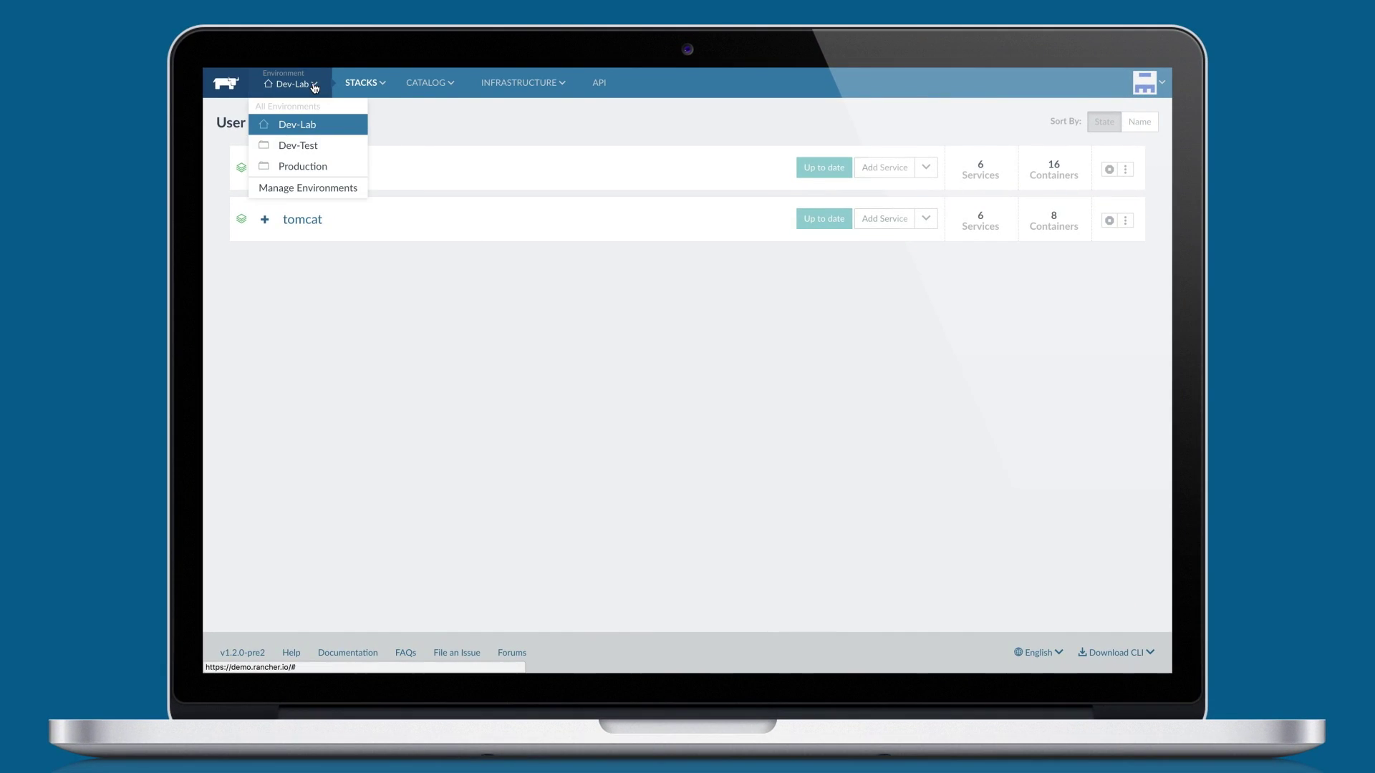